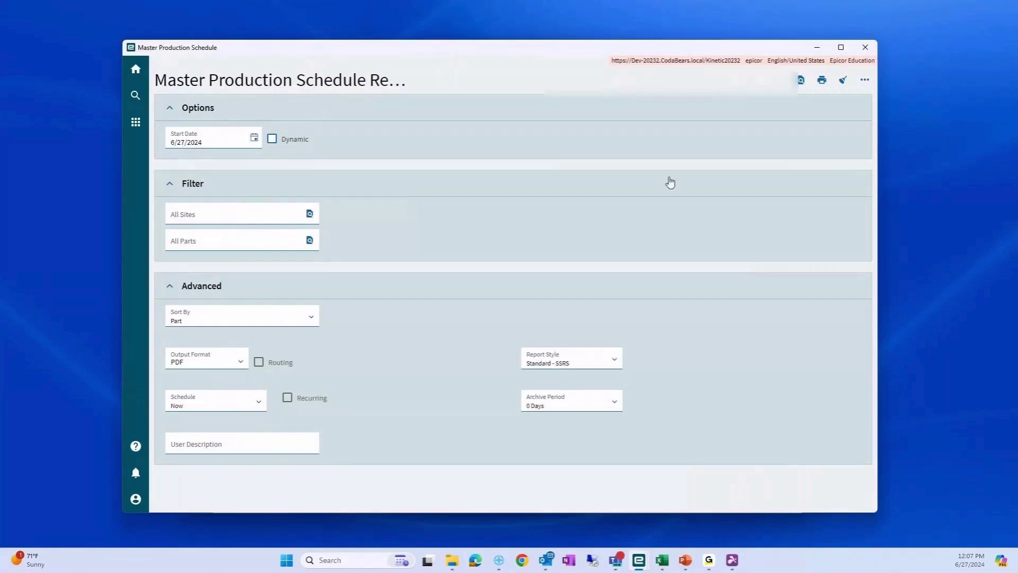
# - Preview the Master Production Schedule Report as PDF from 6/27/2024 for all sites and parts
pyautogui.click(801, 80)
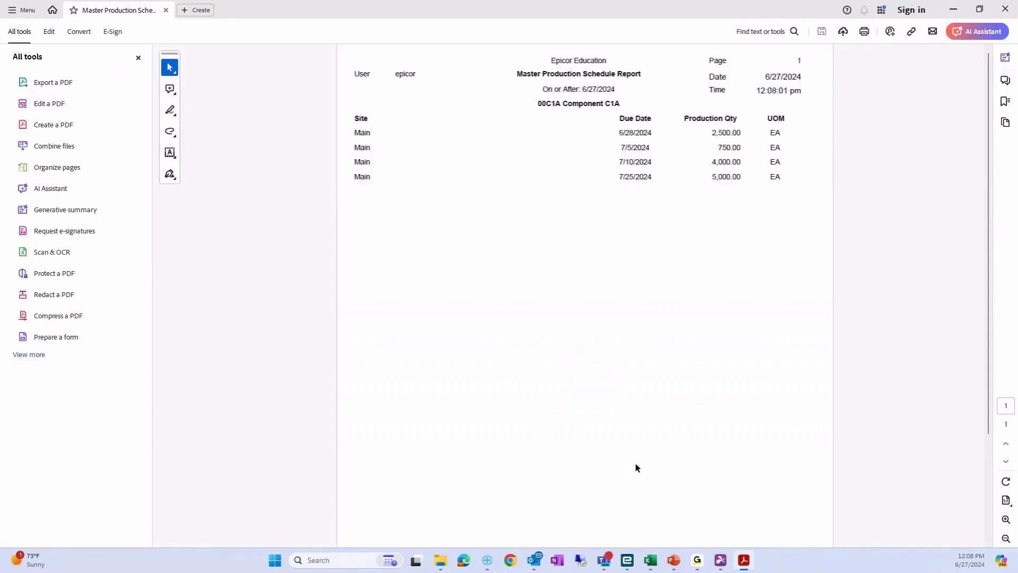
# - Review the PDF's 00C1A Component C1A heading, then minimize Acrobat and the report window
pyautogui.scroll(-1, 505, 209)
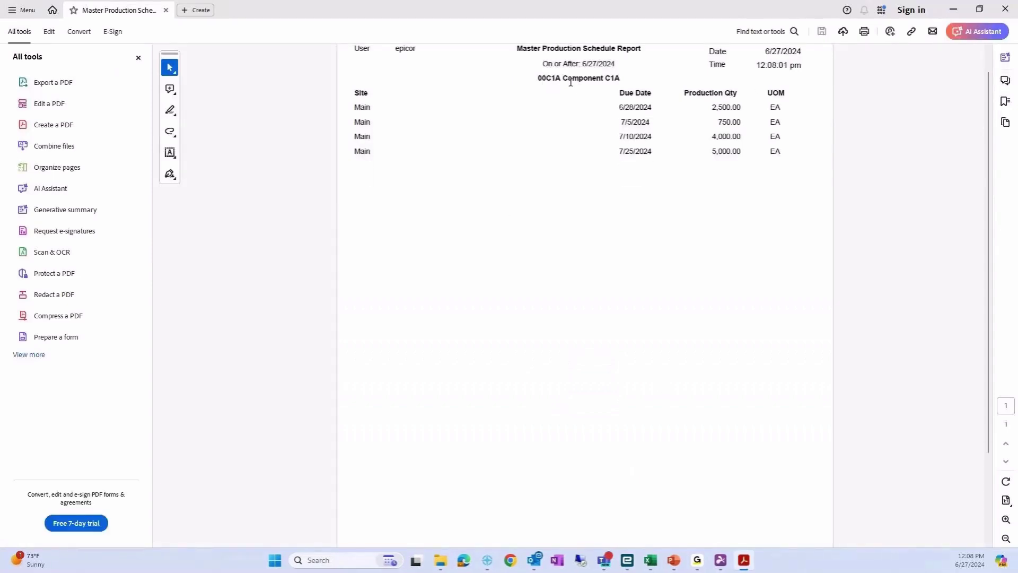
pyautogui.scroll(1, 573, 106)
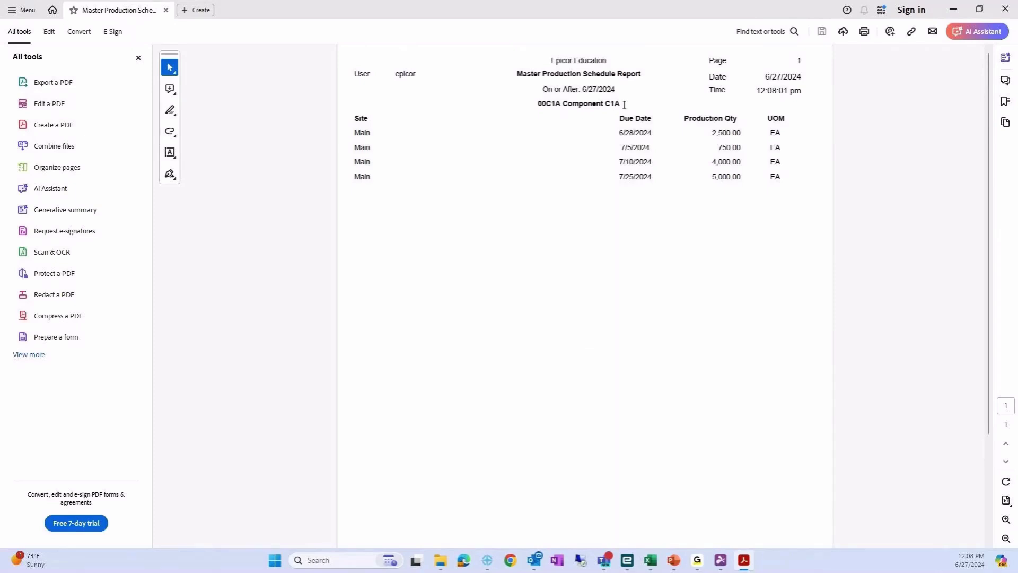
pyautogui.moveTo(624, 105); pyautogui.dragTo(533, 102)
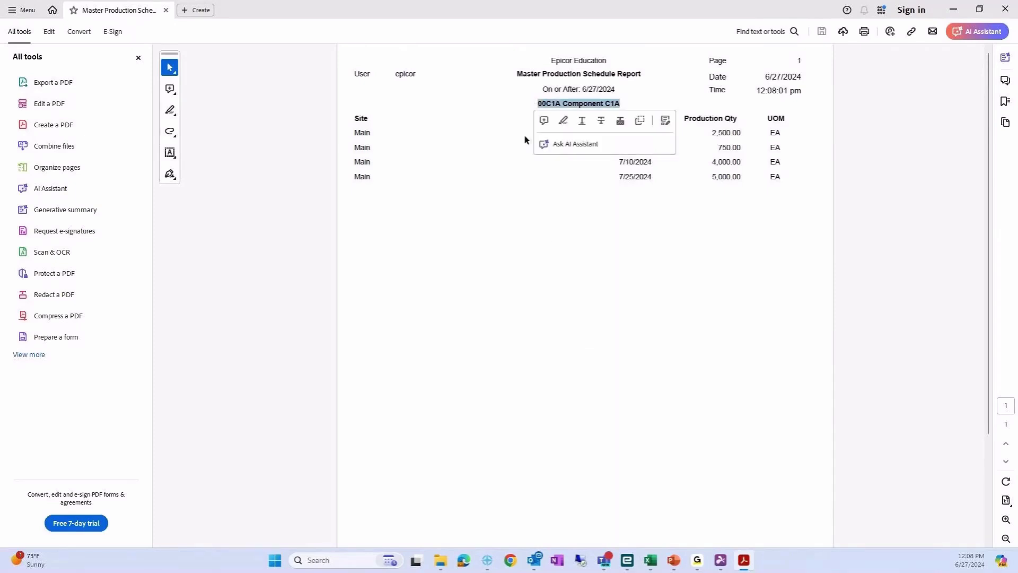
pyautogui.click(590, 339)
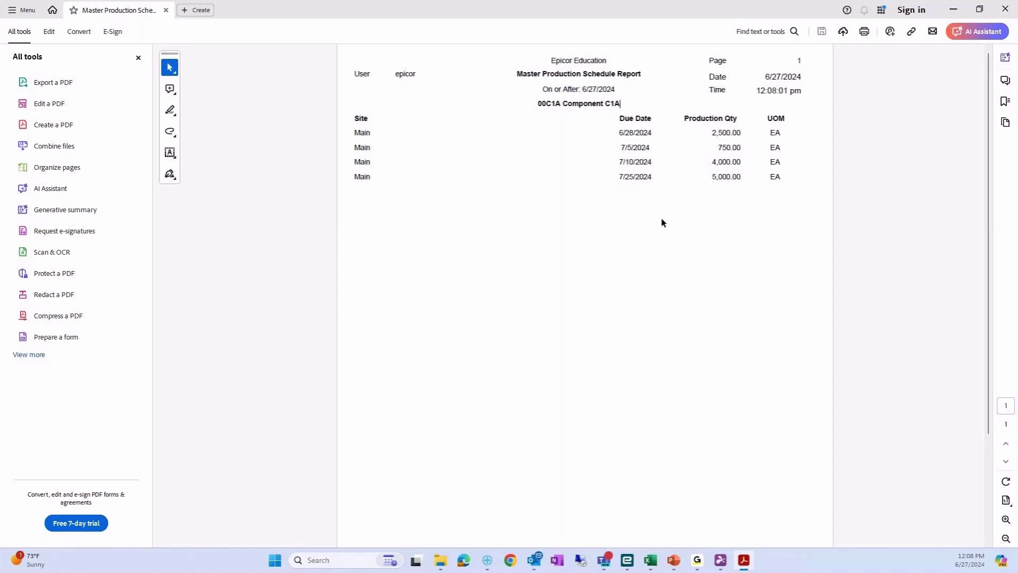
pyautogui.click(955, 9)
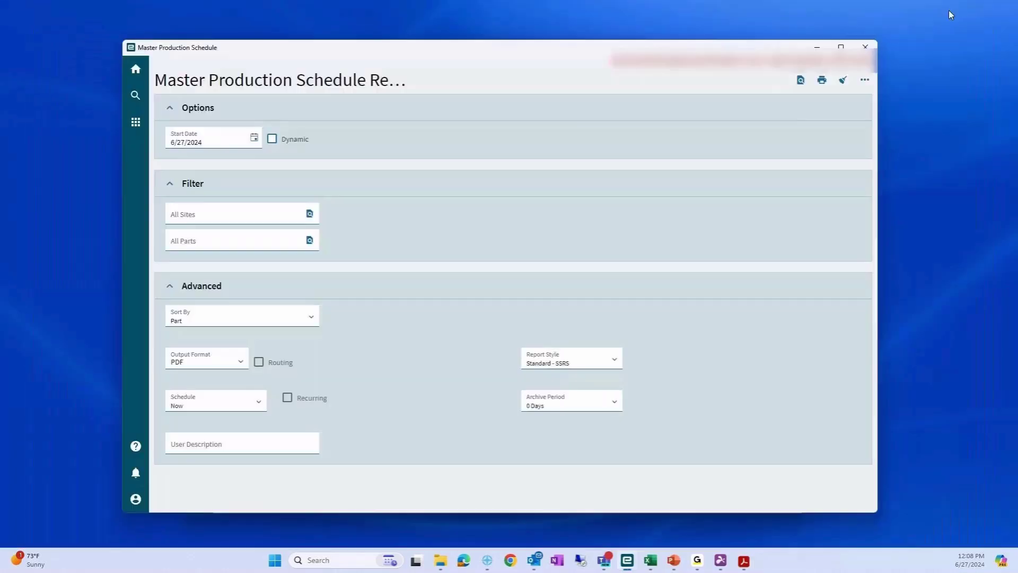
pyautogui.click(816, 47)
# - Open MPS Entry from MRP General Operations and select part 001_MPCons
pyautogui.click(260, 374)
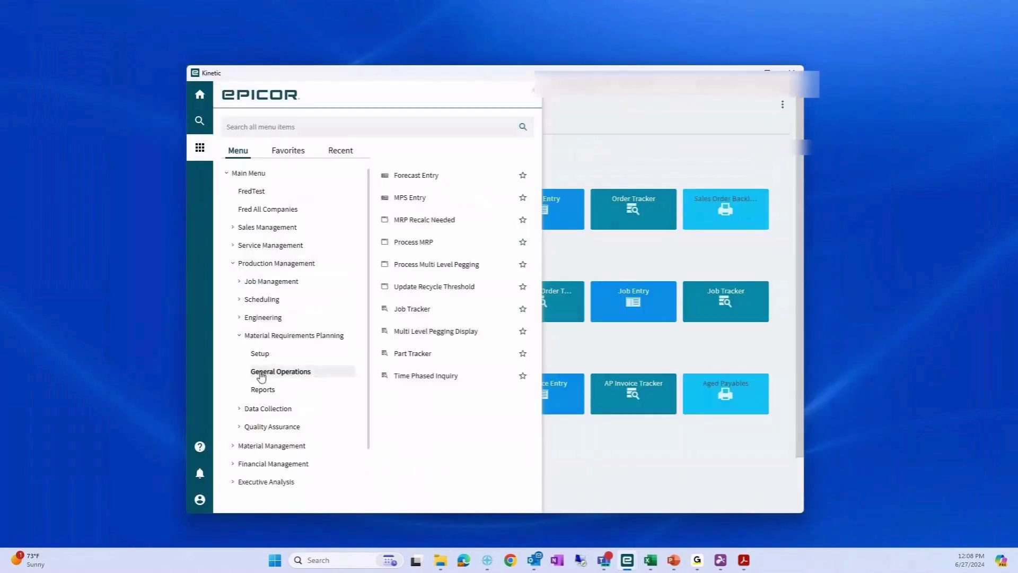
pyautogui.click(397, 200)
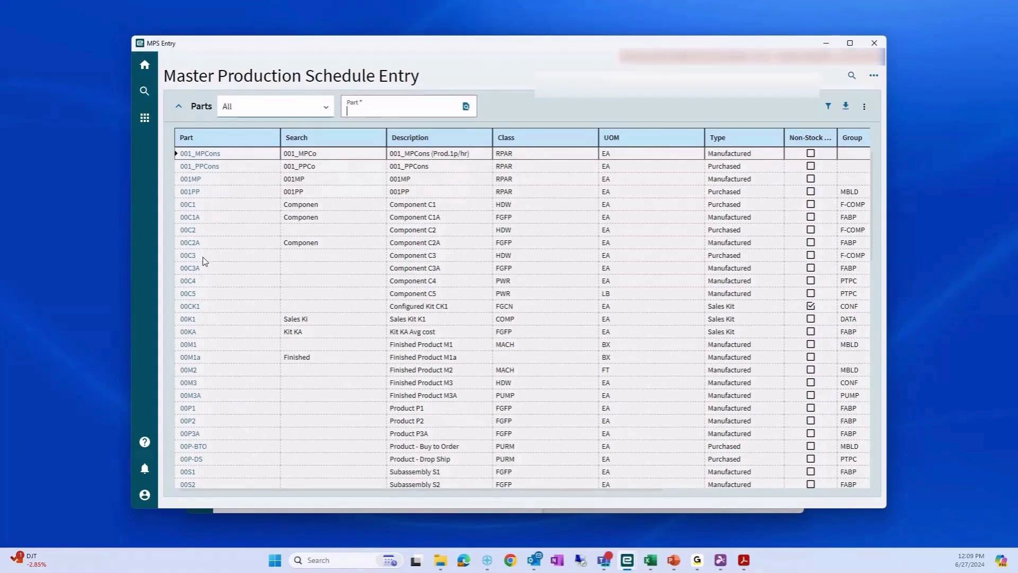
pyautogui.click(195, 154)
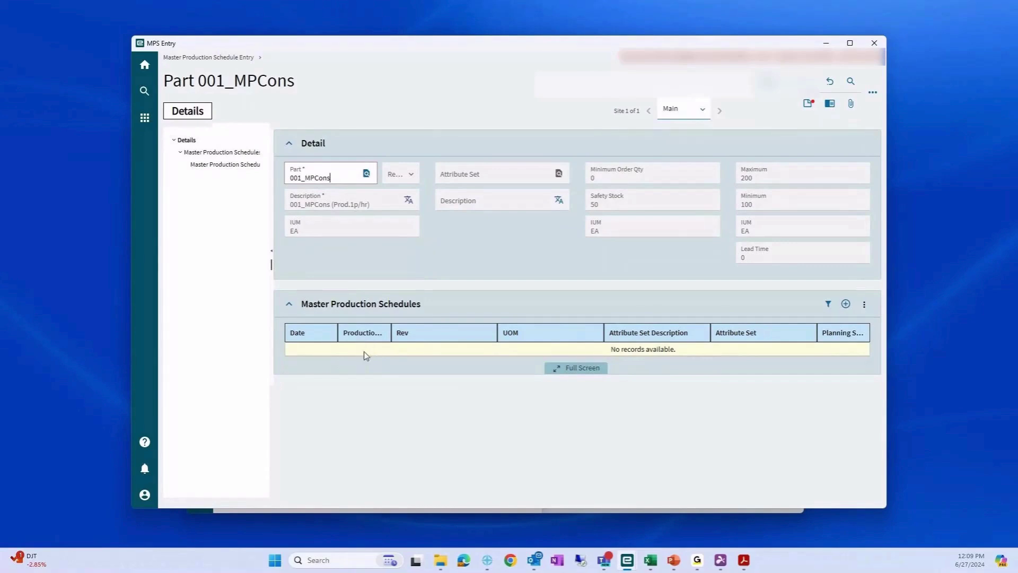
# - Copy 001_MPCons's forecast into its schedule and go back to the parts list
pyautogui.click(873, 96)
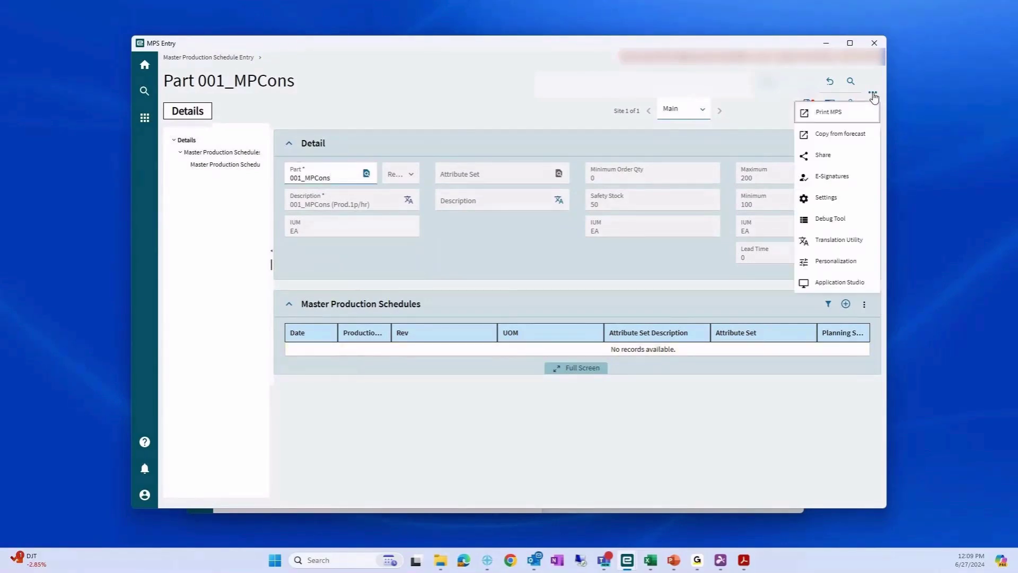
pyautogui.click(820, 137)
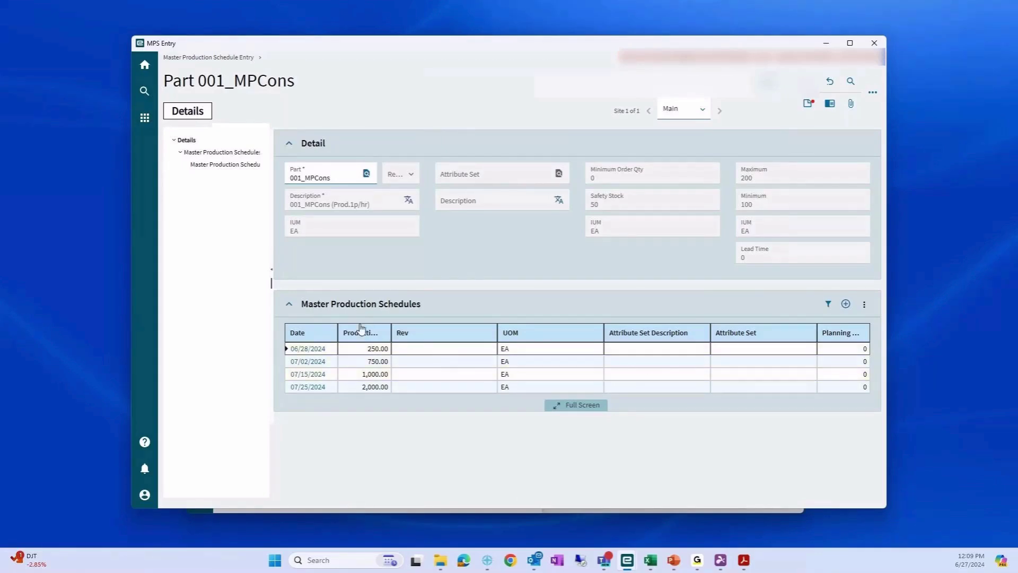
pyautogui.click(189, 58)
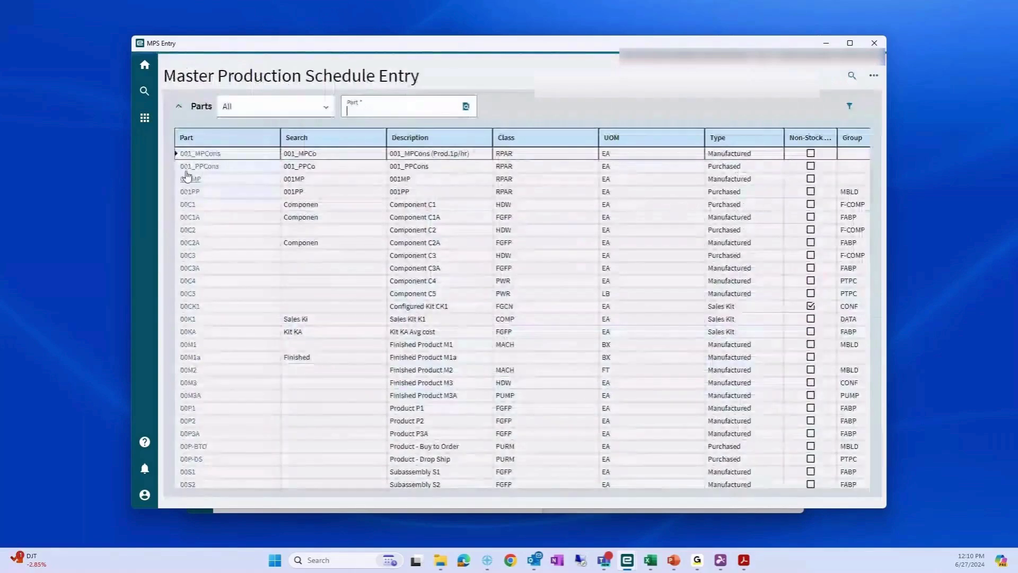
# - Copy forecasts into the schedules of parts 001_PPCons and 001MP
pyautogui.click(219, 169)
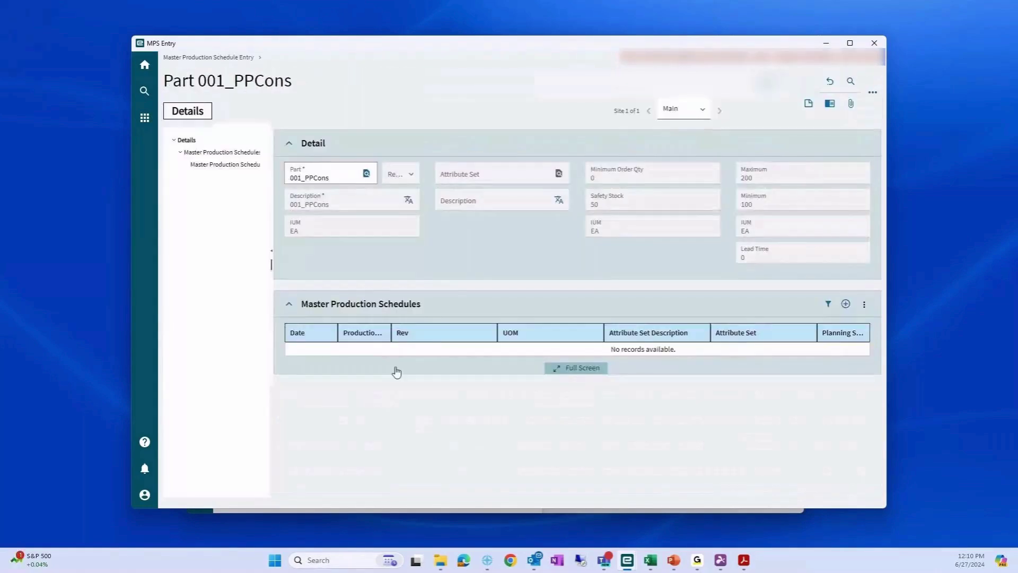
pyautogui.click(873, 92)
pyautogui.click(824, 137)
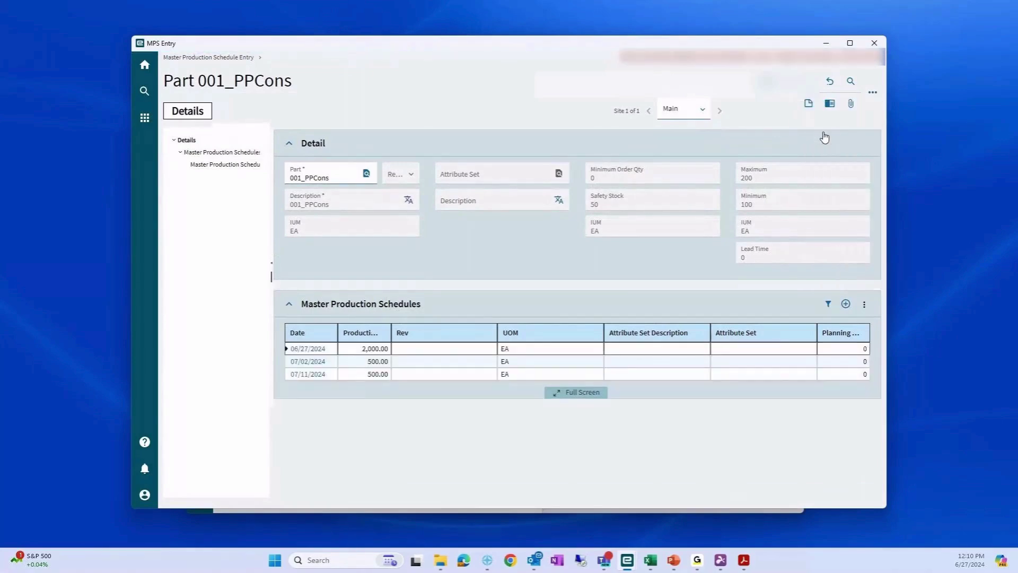
pyautogui.click(180, 58)
pyautogui.click(191, 183)
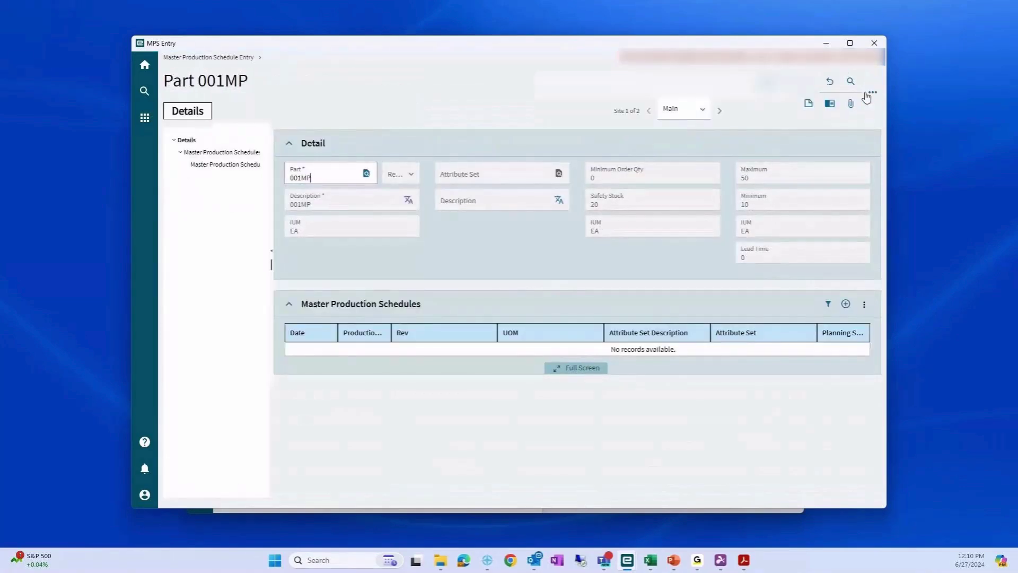
pyautogui.click(872, 94)
pyautogui.click(849, 113)
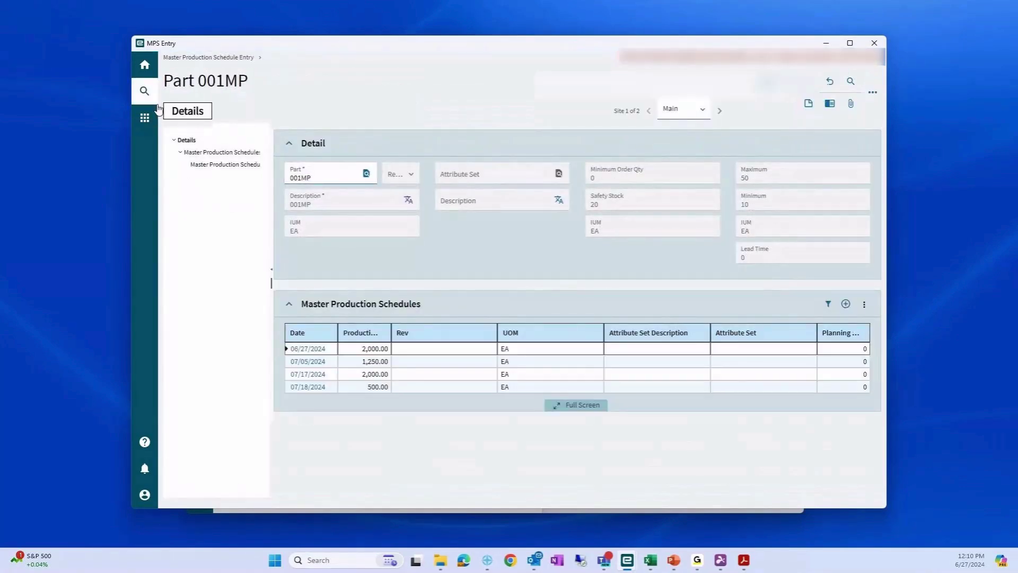
pyautogui.click(174, 57)
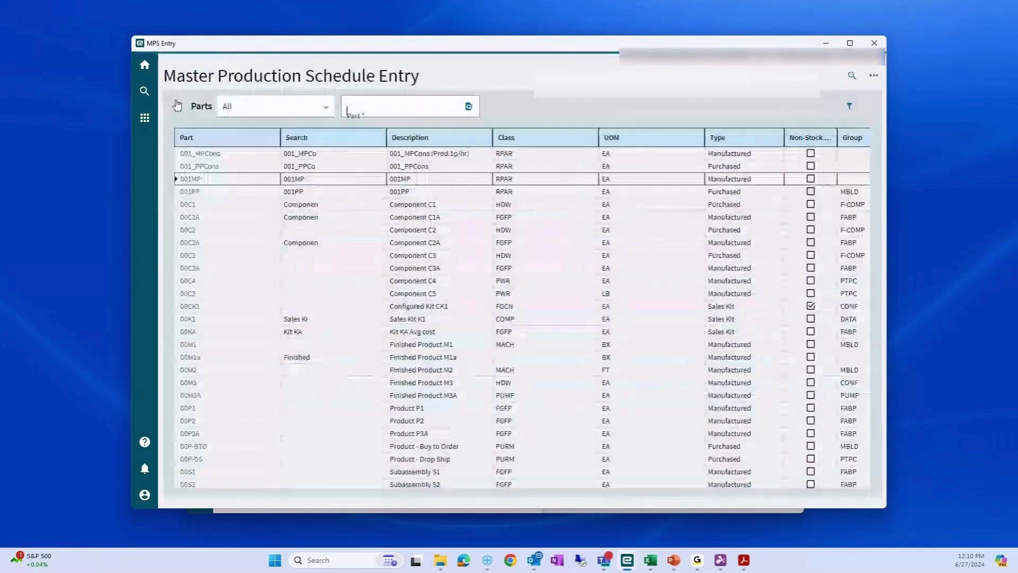
# - Open part 001PP, dismiss the 'Forecast does not exist' error, and add a schedule row
pyautogui.click(196, 201)
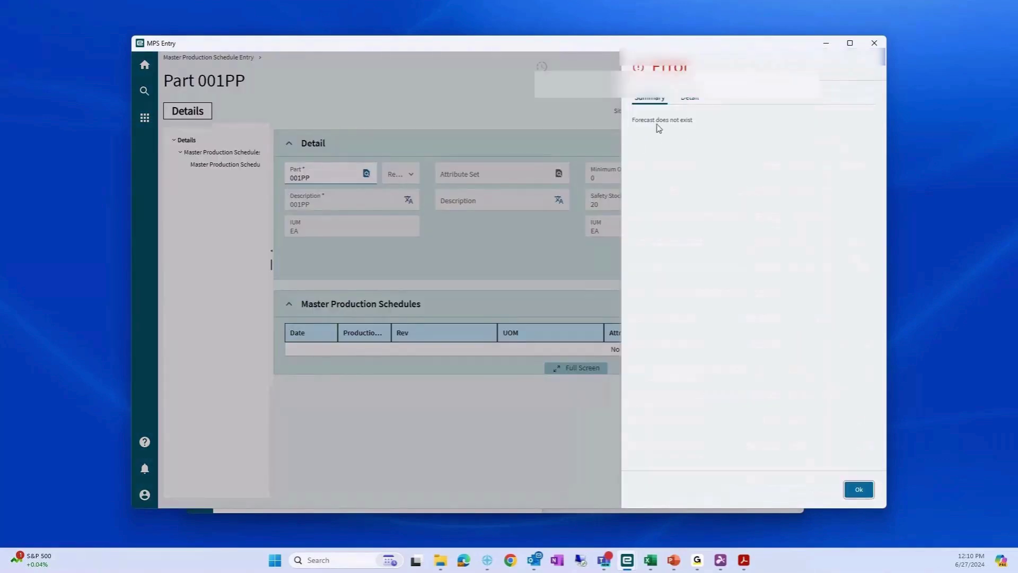
pyautogui.click(858, 489)
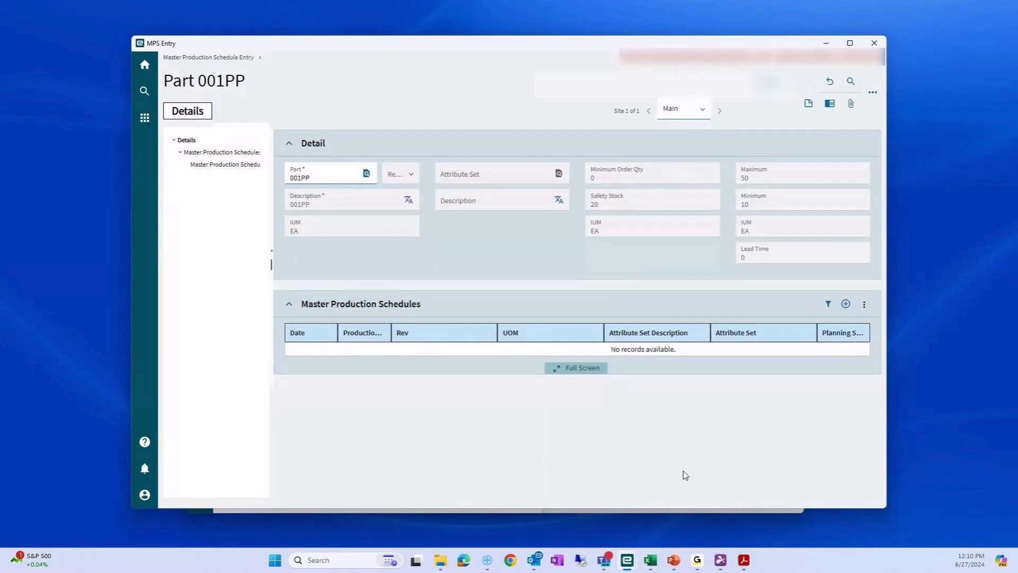
pyautogui.click(846, 304)
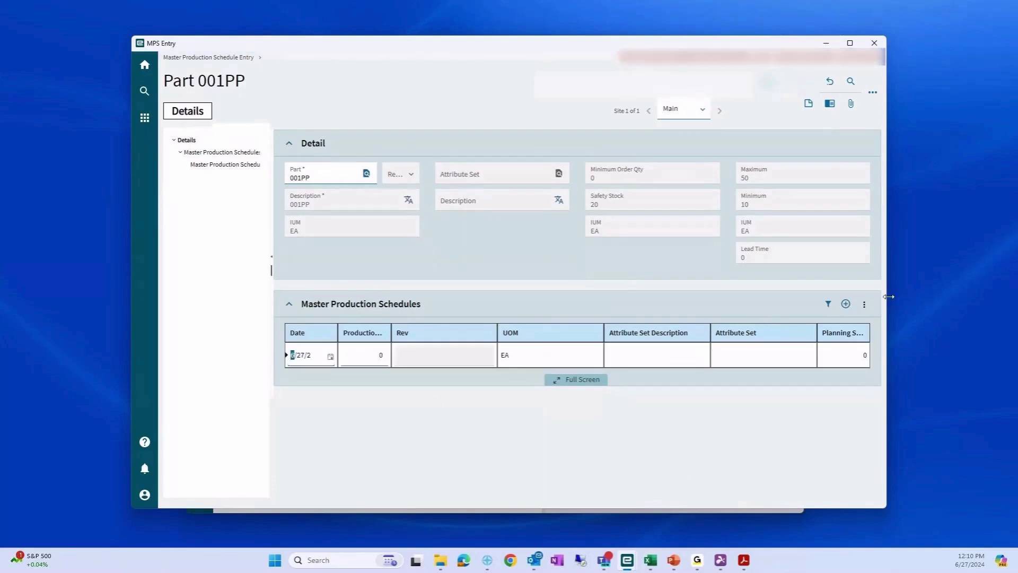
# - Schedule 100 of part 001PP on 7/8/2024
pyautogui.click(330, 361)
pyautogui.scroll(-1, 413, 313)
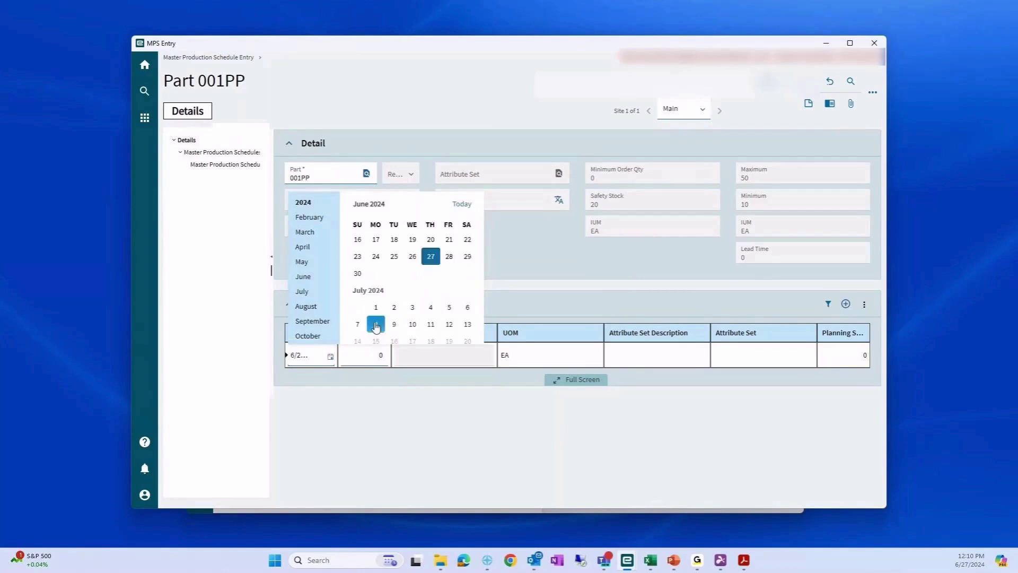
pyautogui.click(376, 330)
pyautogui.click(366, 356)
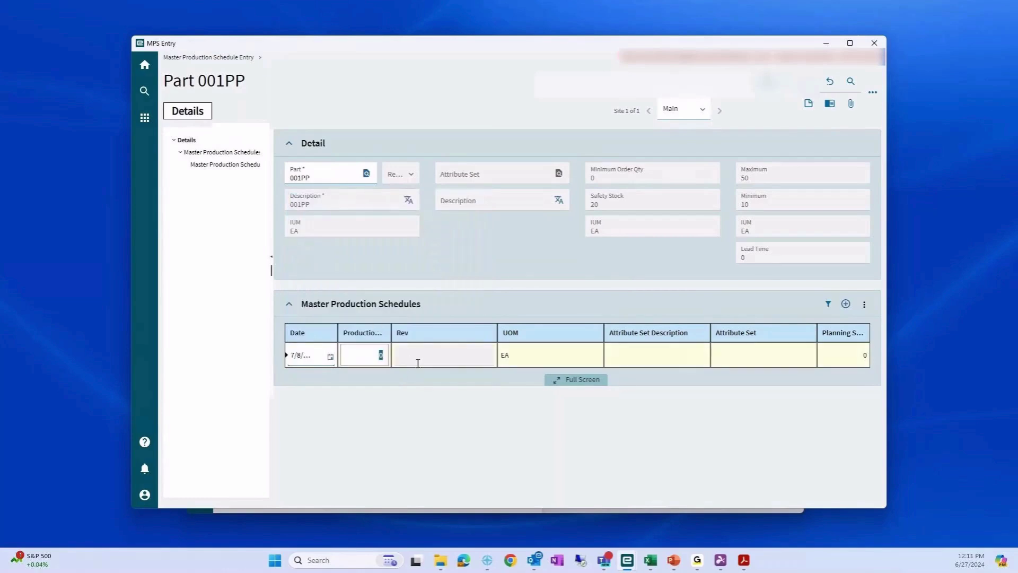
pyautogui.write('100')
pyautogui.press('Down')
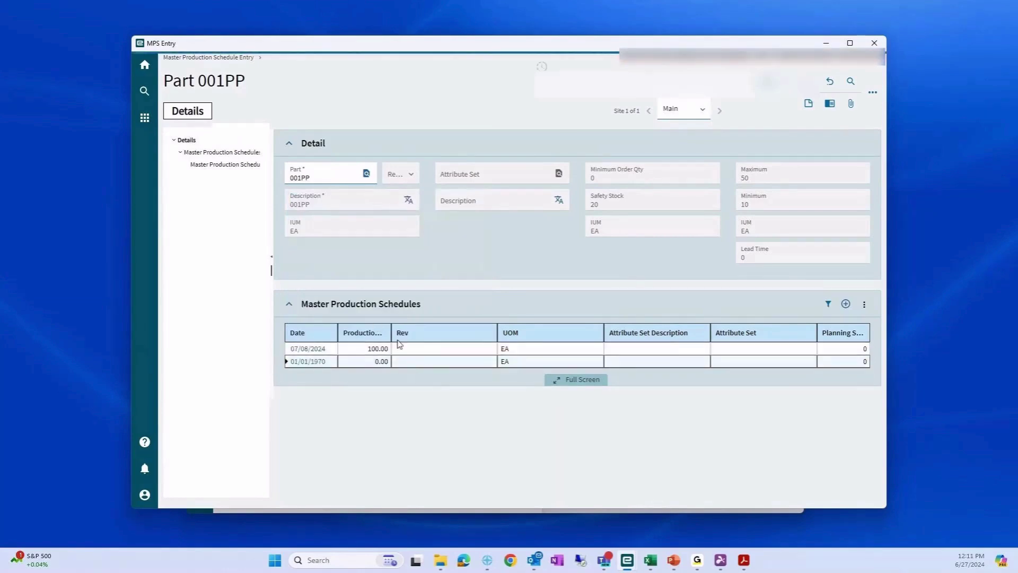
# - Add a second 001PP row due 7/29/2024 for 500, then return to MPS Entry
pyautogui.click(307, 361)
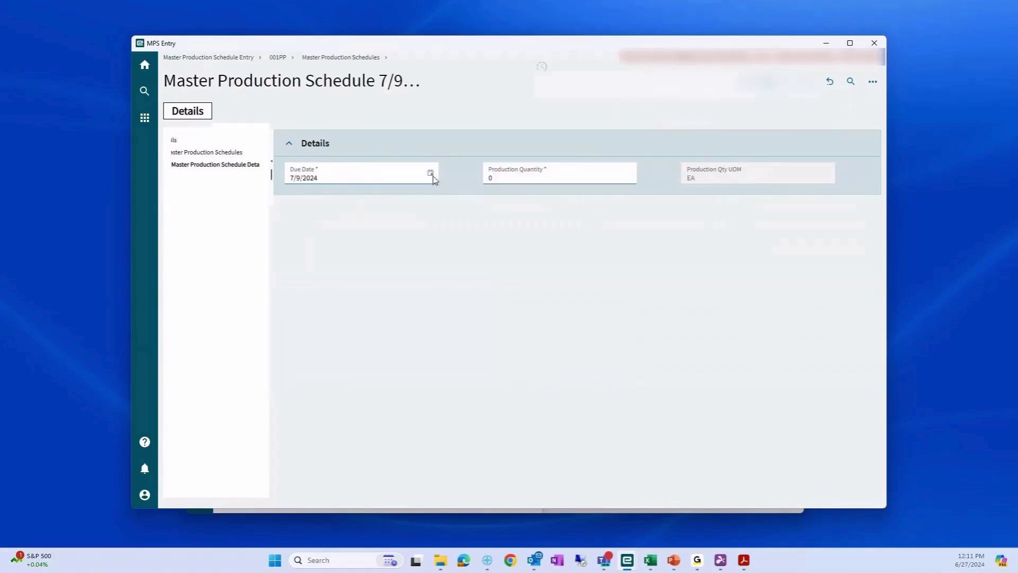
pyautogui.click(432, 179)
pyautogui.click(371, 312)
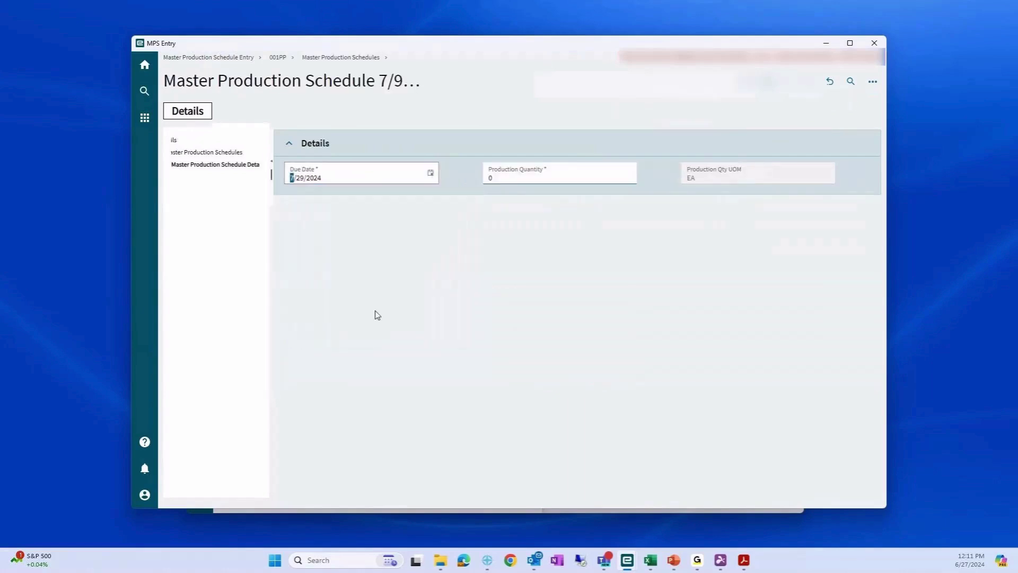
pyautogui.press('Tab')
pyautogui.write('500')
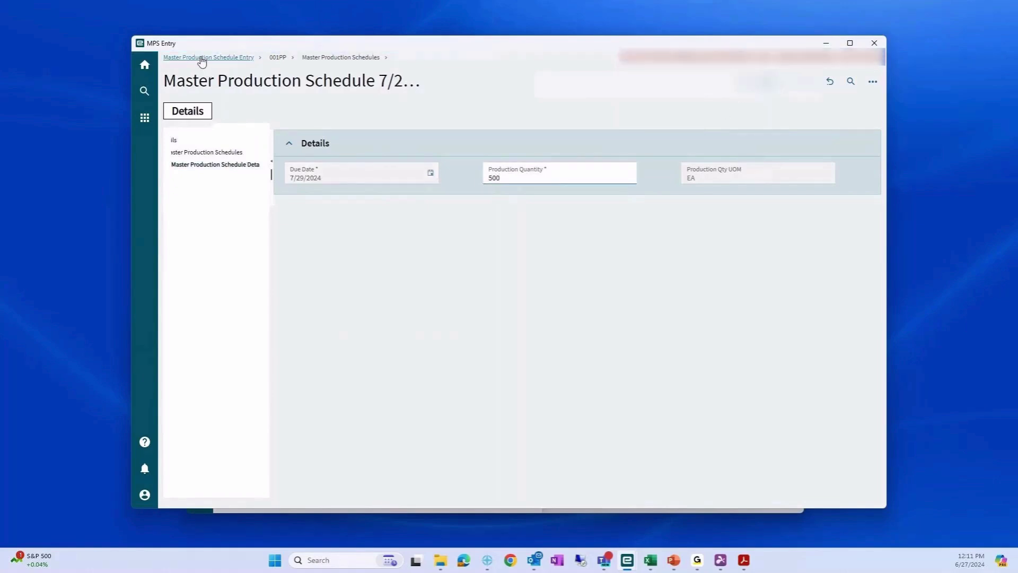
pyautogui.click(231, 61)
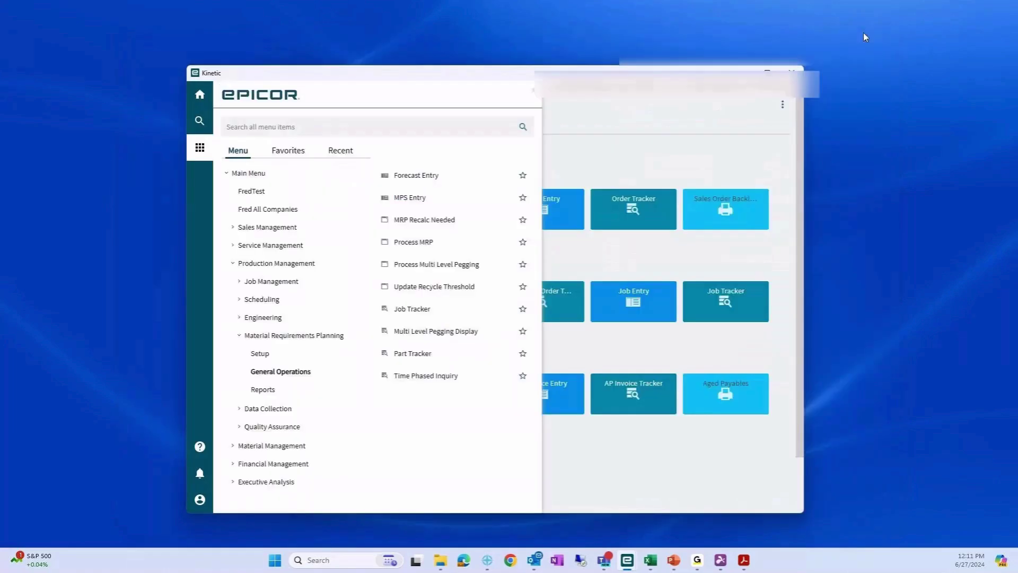
# - Copy part 00C1's forecast (25, 250, 500) into its schedule in MPS Entry
pyautogui.click(411, 199)
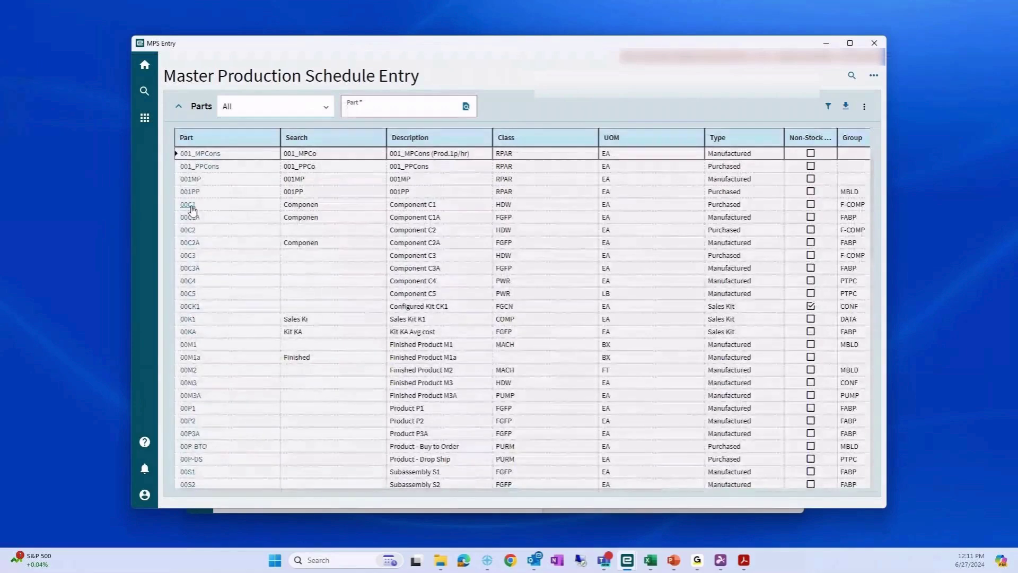
pyautogui.click(189, 193)
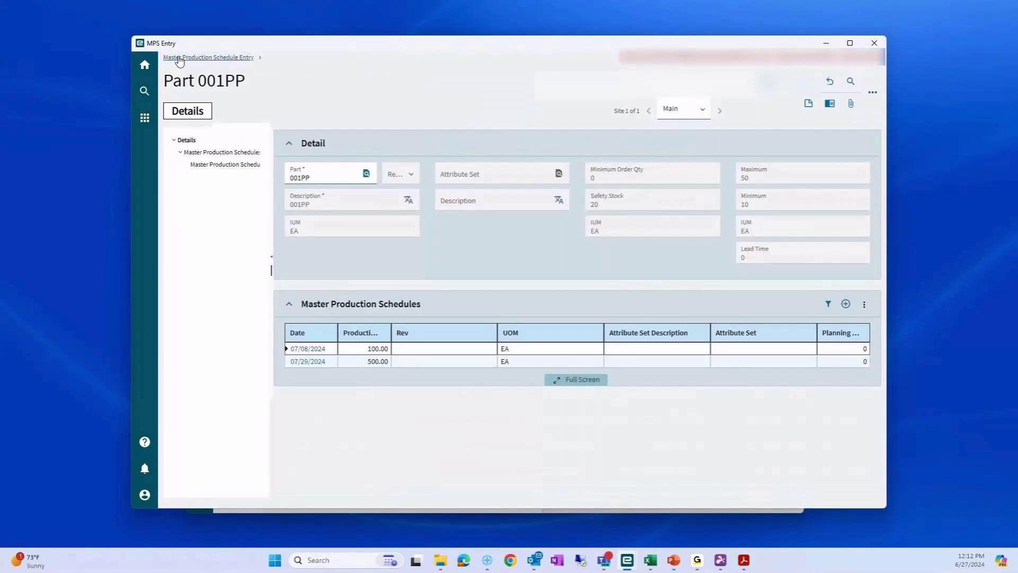
pyautogui.click(872, 94)
pyautogui.click(826, 135)
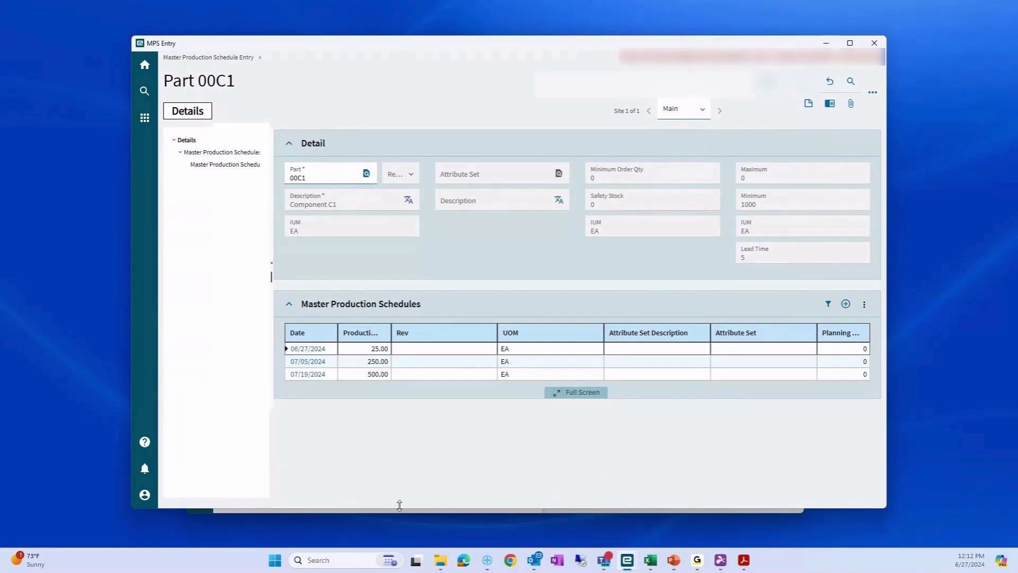
pyautogui.moveTo(595, 45); pyautogui.dragTo(592, 155)
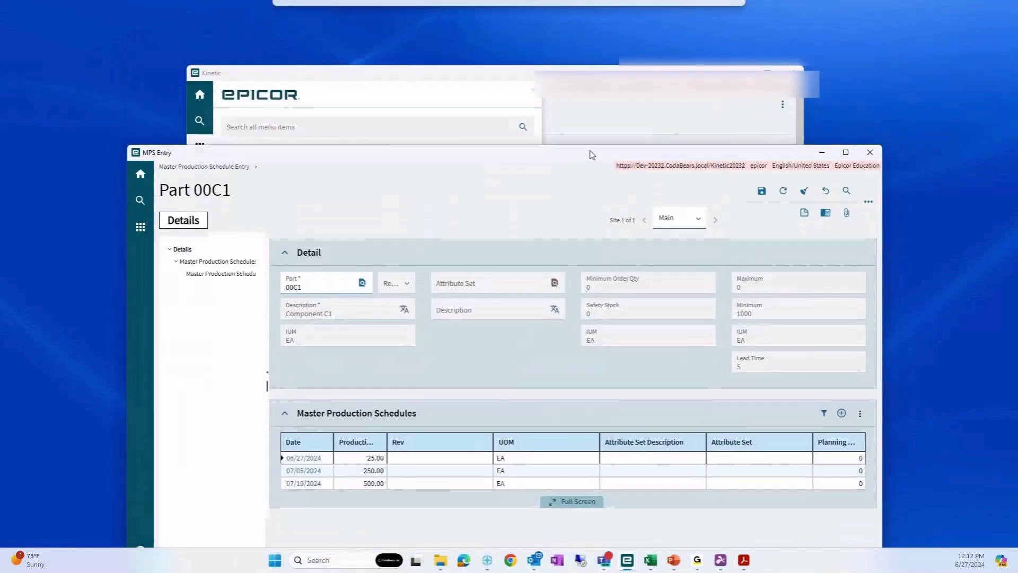
# - Rerun the Master Production Schedule report from MRP Reports and review its PDF
pyautogui.click(444, 80)
pyautogui.click(265, 391)
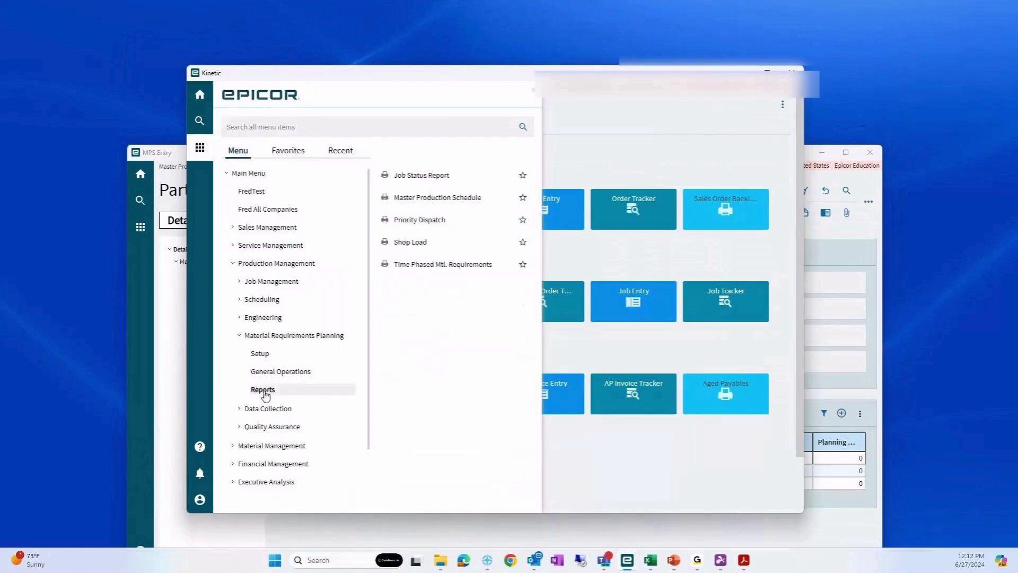
pyautogui.click(419, 198)
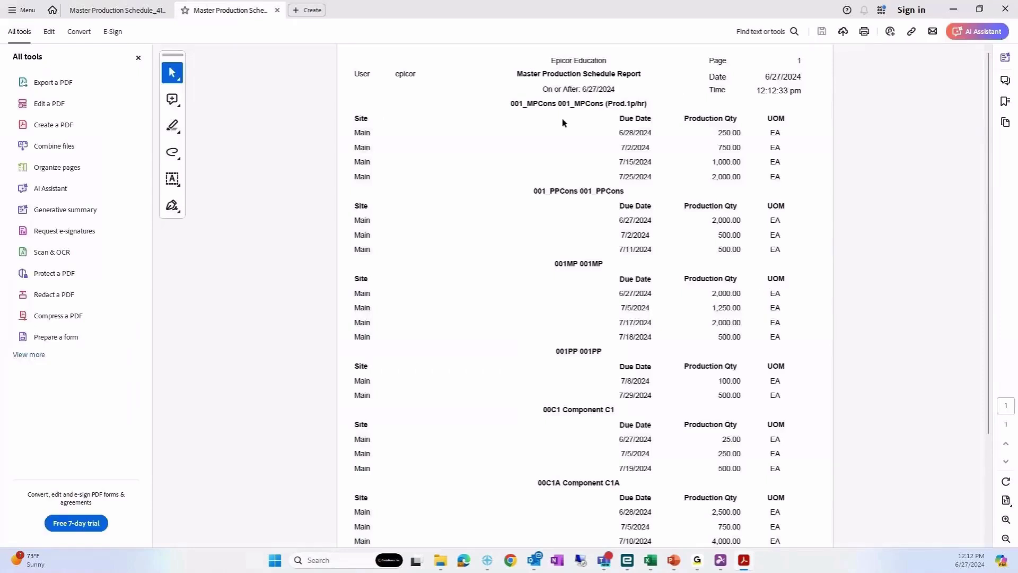
pyautogui.scroll(-2, 621, 214)
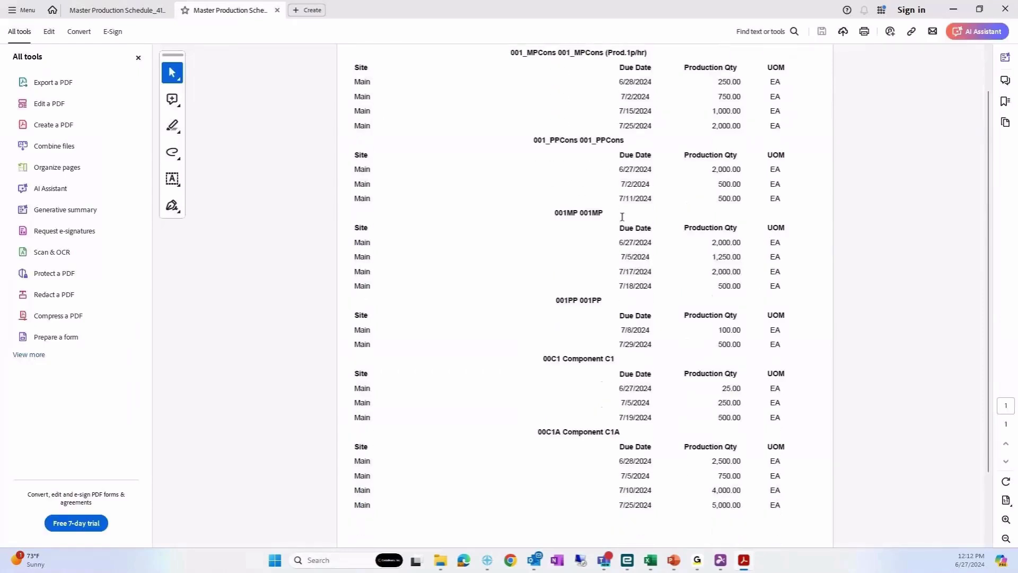